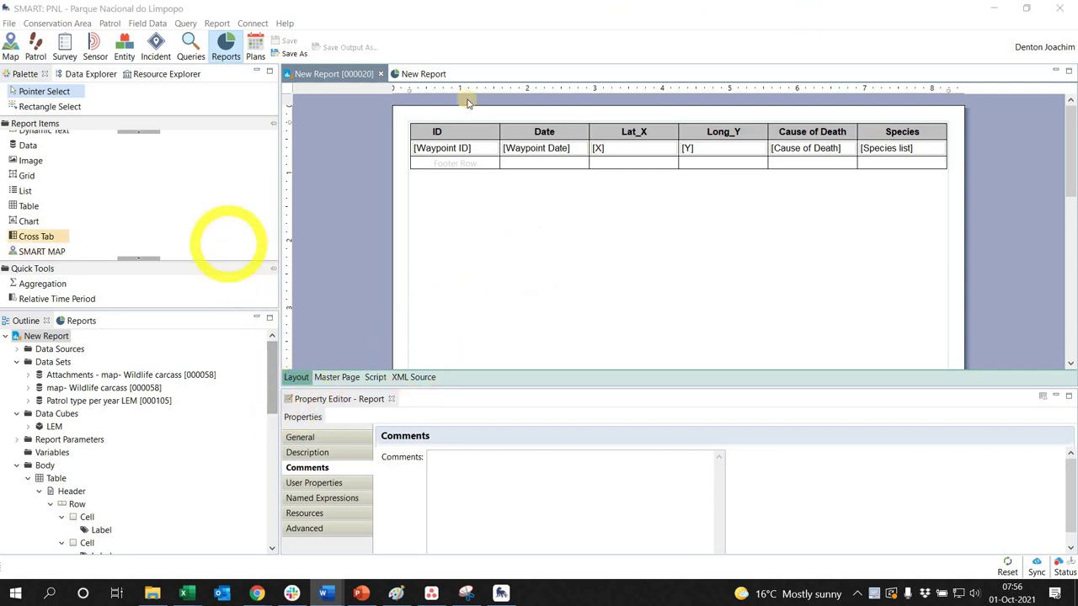
# Step: Insert a SMART MAP below the table and stretch it to the full page width, about 7.96 in wide
pyautogui.click(480, 253)
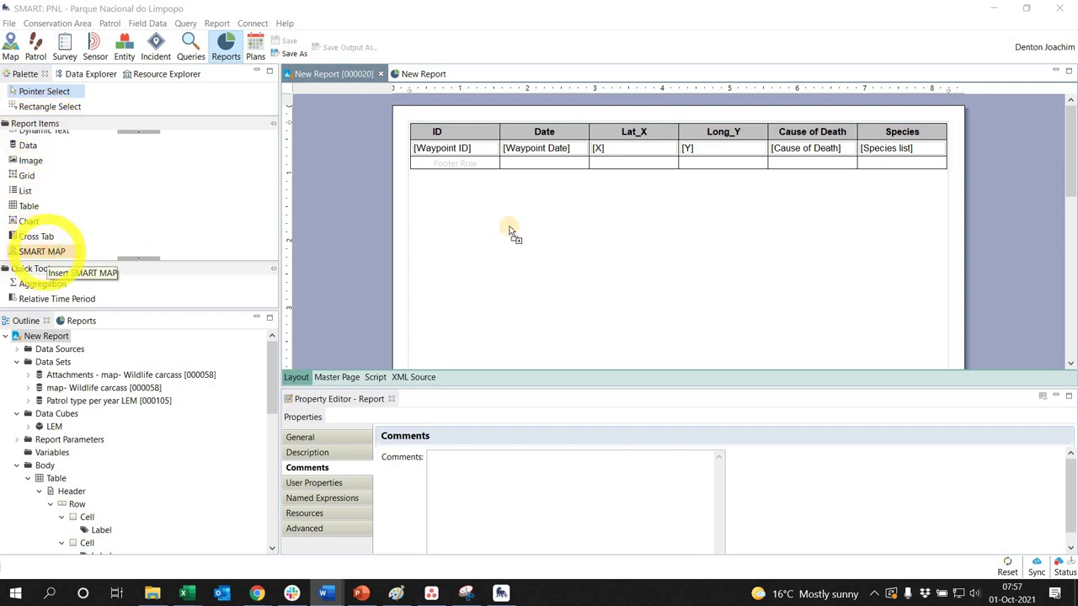
pyautogui.moveTo(509, 229); pyautogui.dragTo(524, 233)
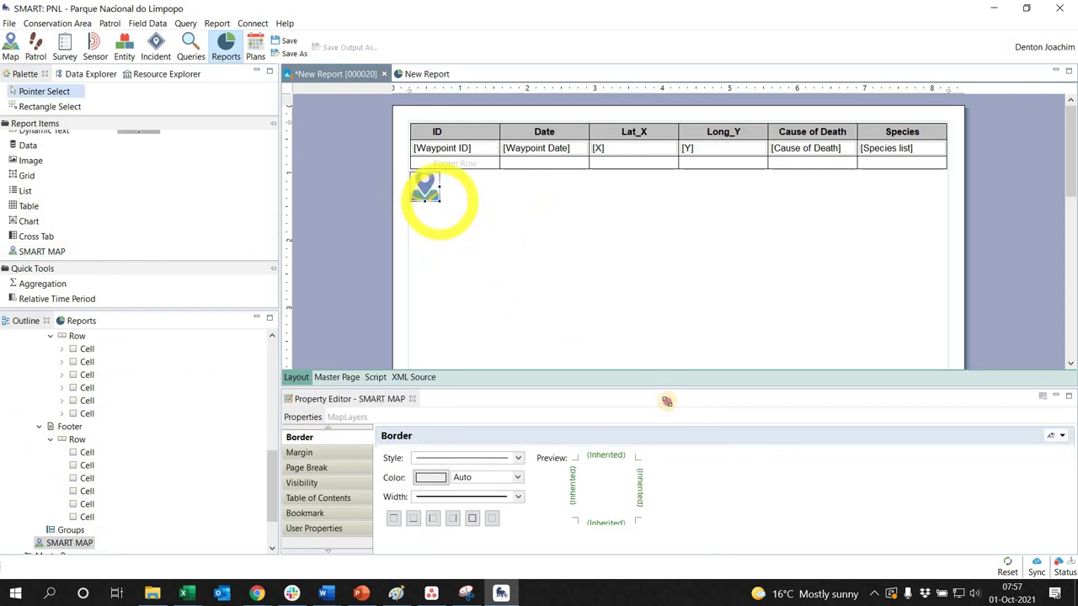
pyautogui.moveTo(438, 201); pyautogui.dragTo(947, 478)
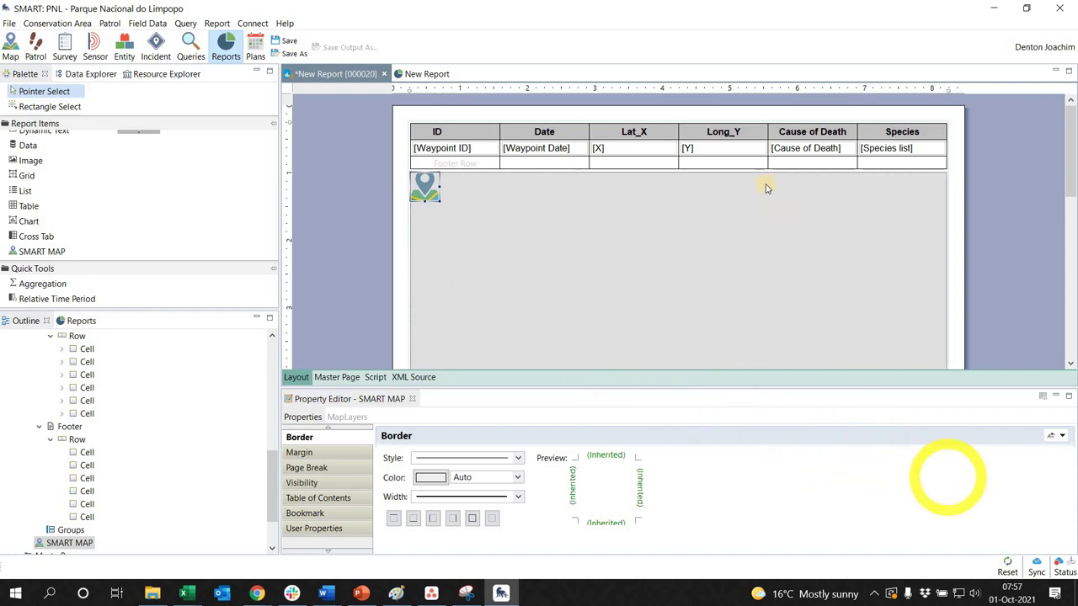
# Step: Extend the lower edge of the SMART MAP so that the map is about 5.67 in high
pyautogui.click(767, 188)
pyautogui.scroll(-5, 682, 270)
pyautogui.click(679, 237)
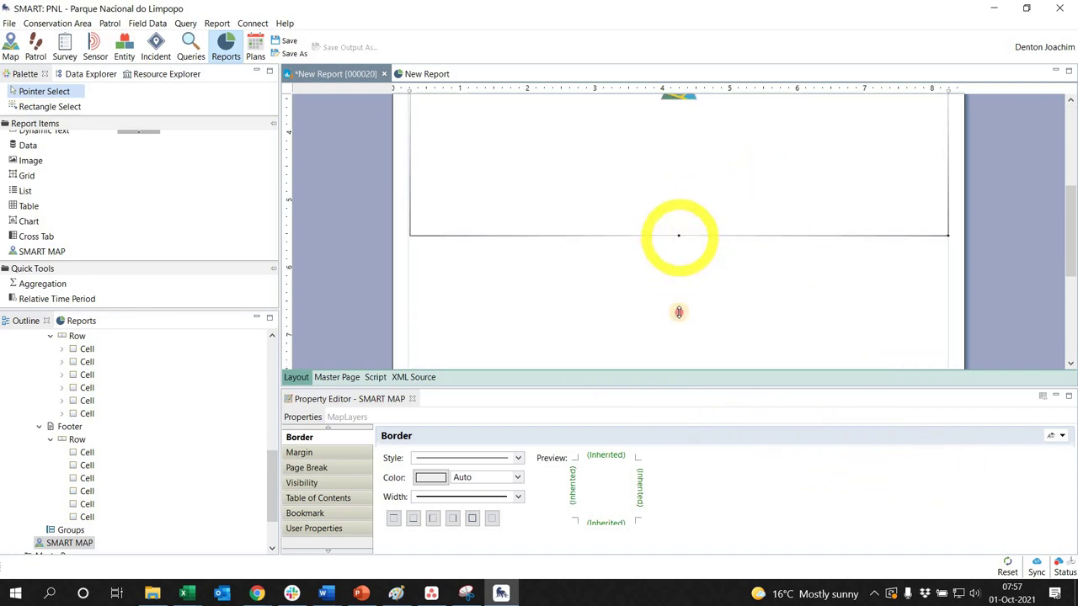
pyautogui.moveTo(679, 312); pyautogui.dragTo(679, 312)
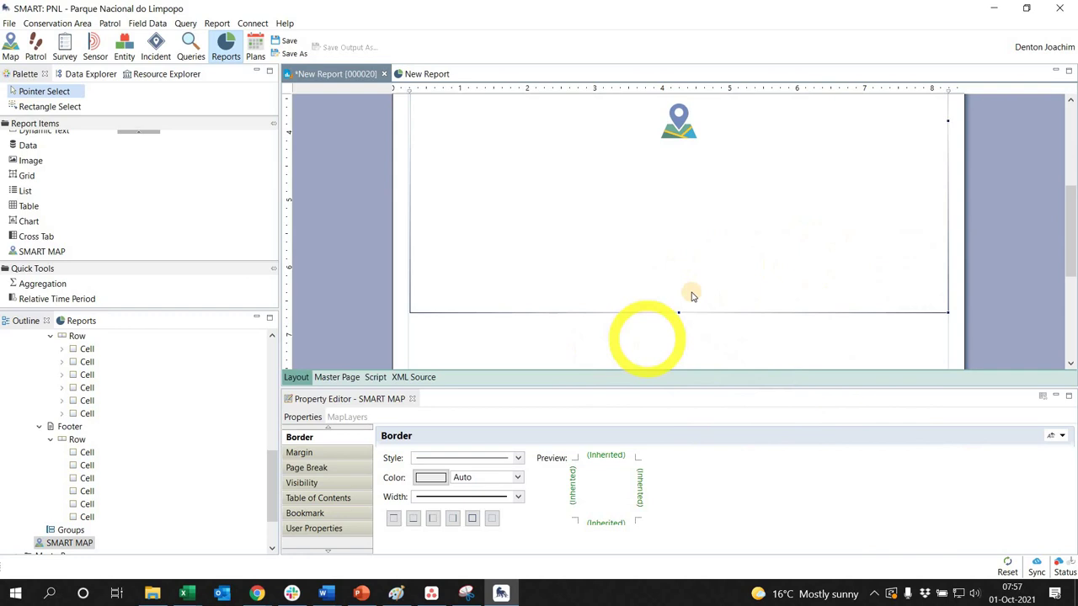
pyautogui.scroll(3, 692, 295)
pyautogui.scroll(-1, 621, 311)
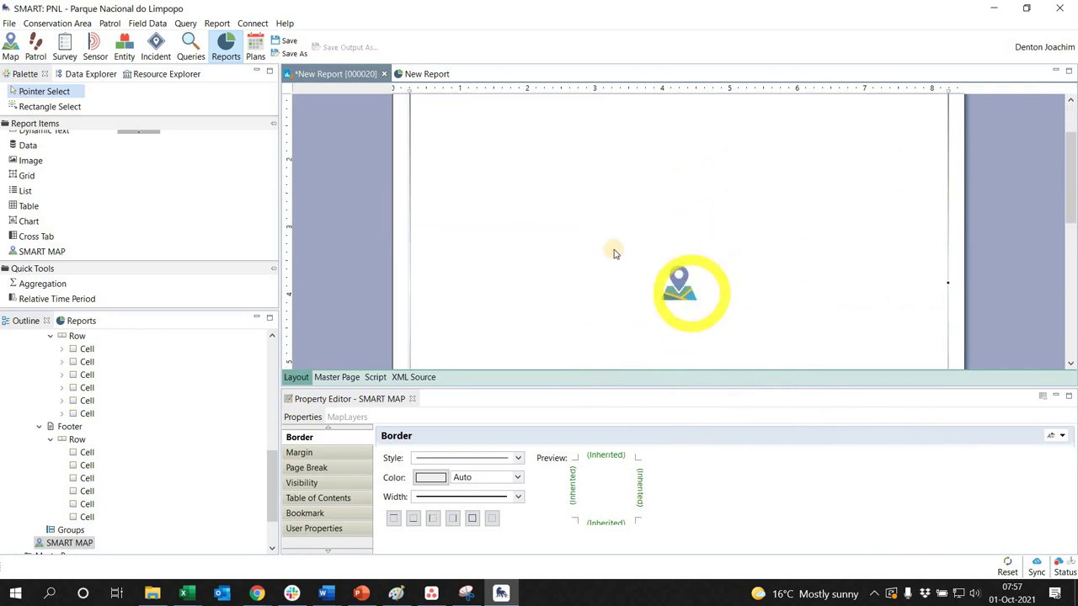
# Step: Set the basemap of the SMART MAP to pnl_Basemap with legend
pyautogui.click(325, 431)
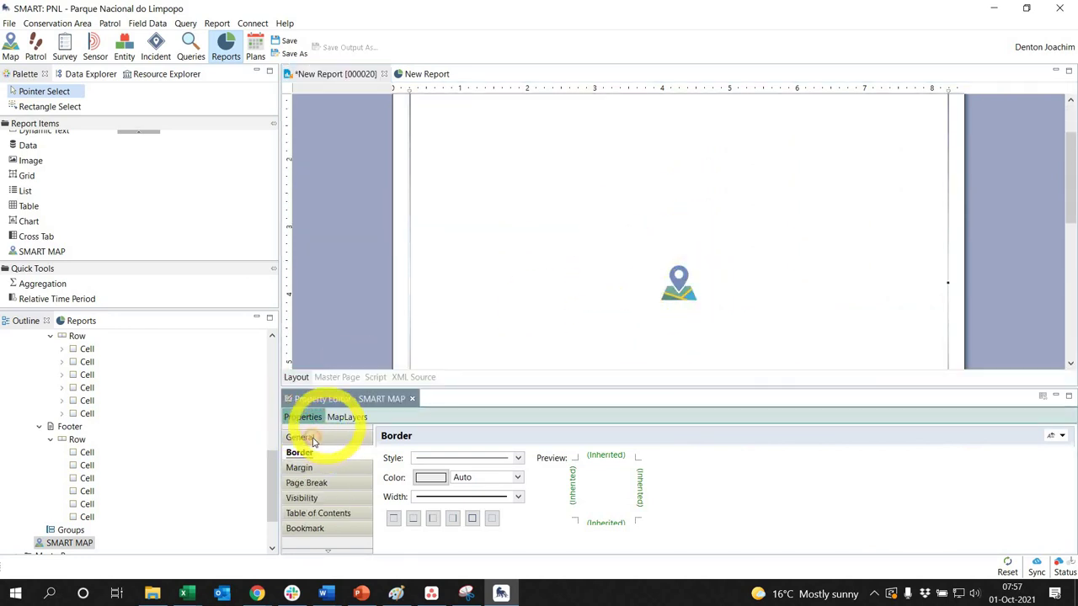
pyautogui.click(314, 437)
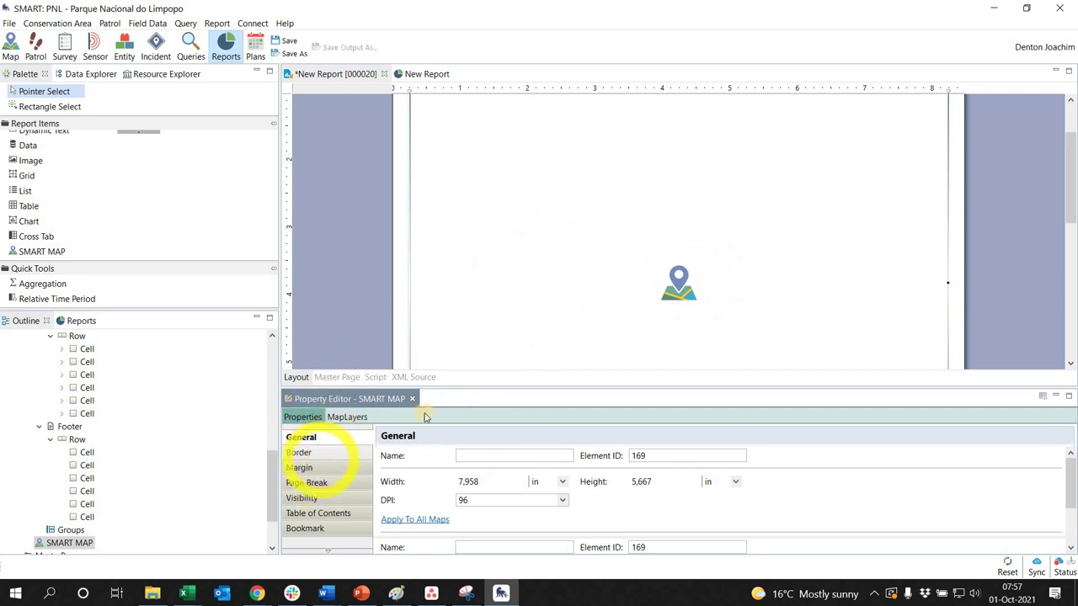
pyautogui.click(678, 290)
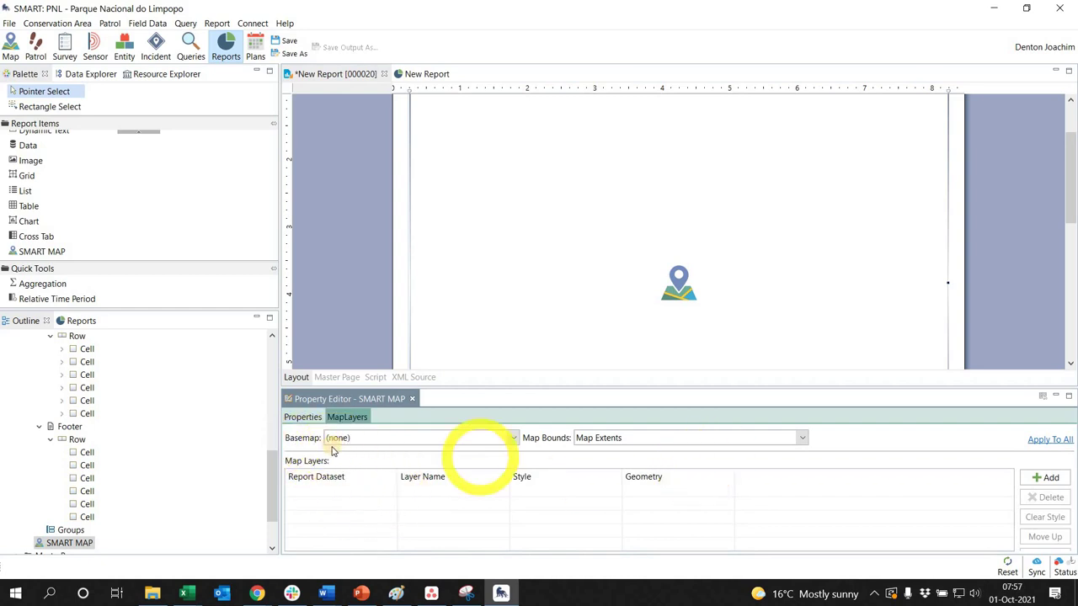
pyautogui.click(514, 445)
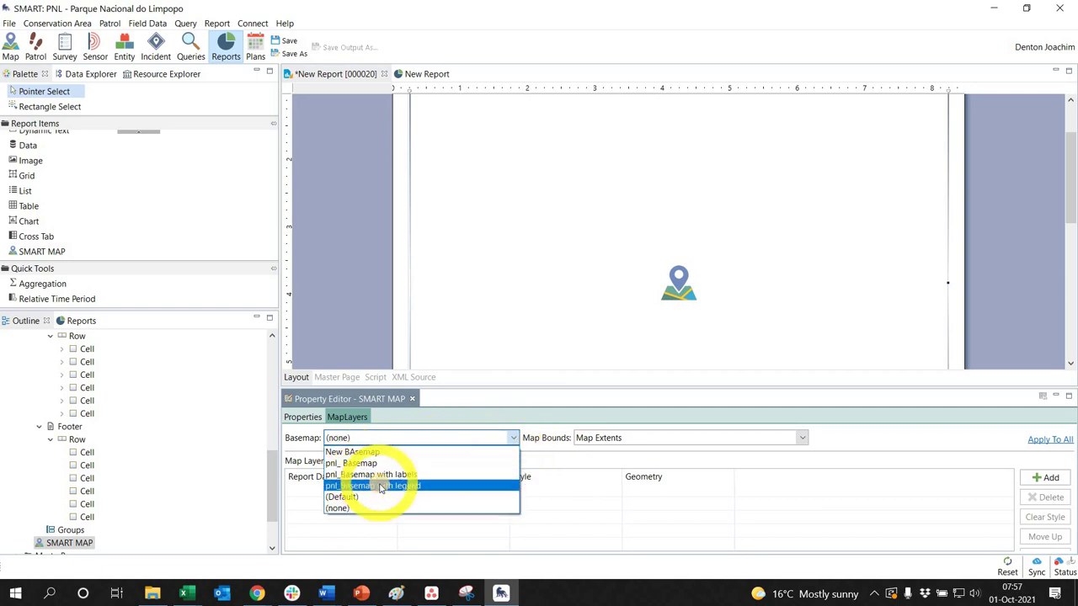
pyautogui.click(381, 486)
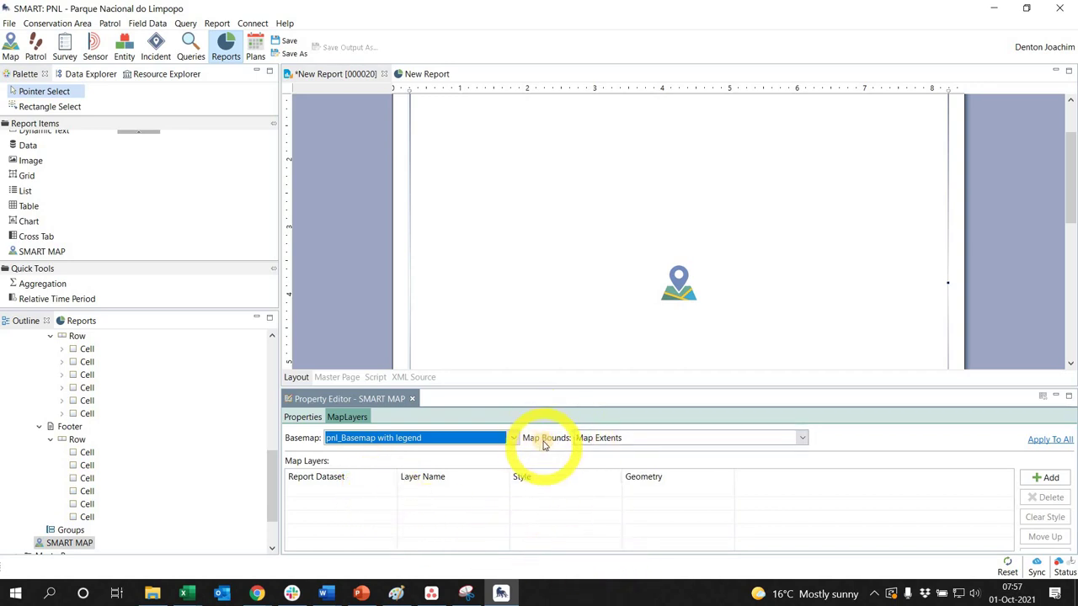
# Step: Set the map bounds of the SMART MAP to All Query Layers
pyautogui.click(803, 442)
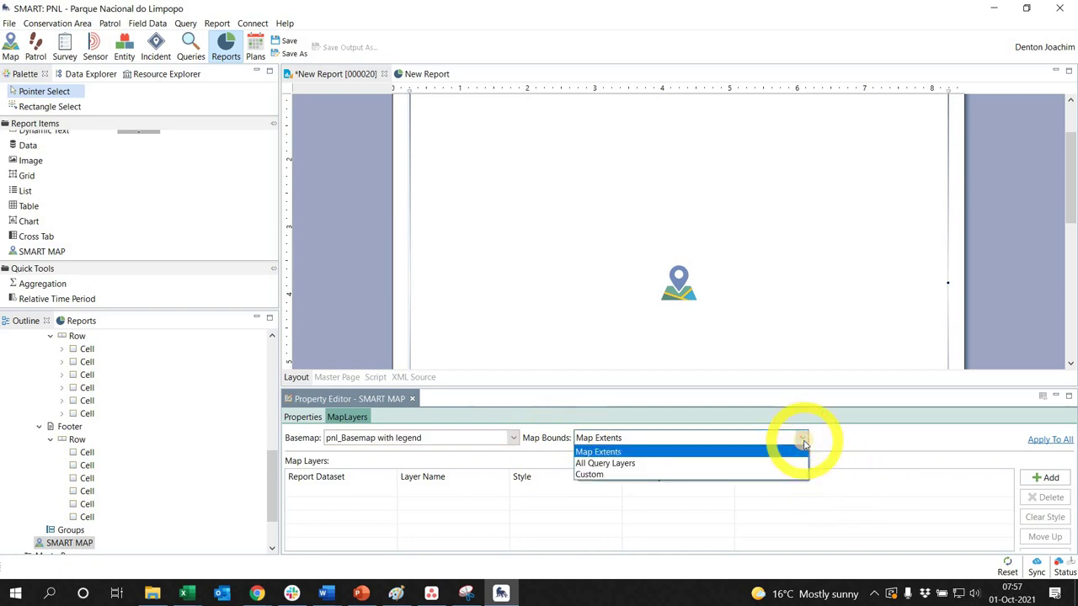
pyautogui.click(612, 454)
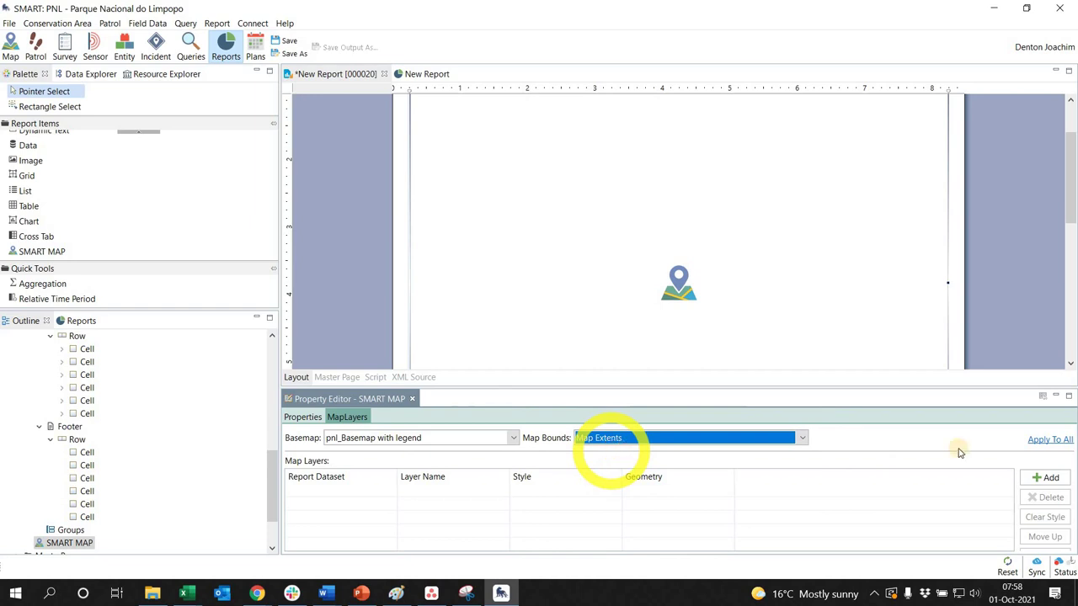
pyautogui.click(802, 438)
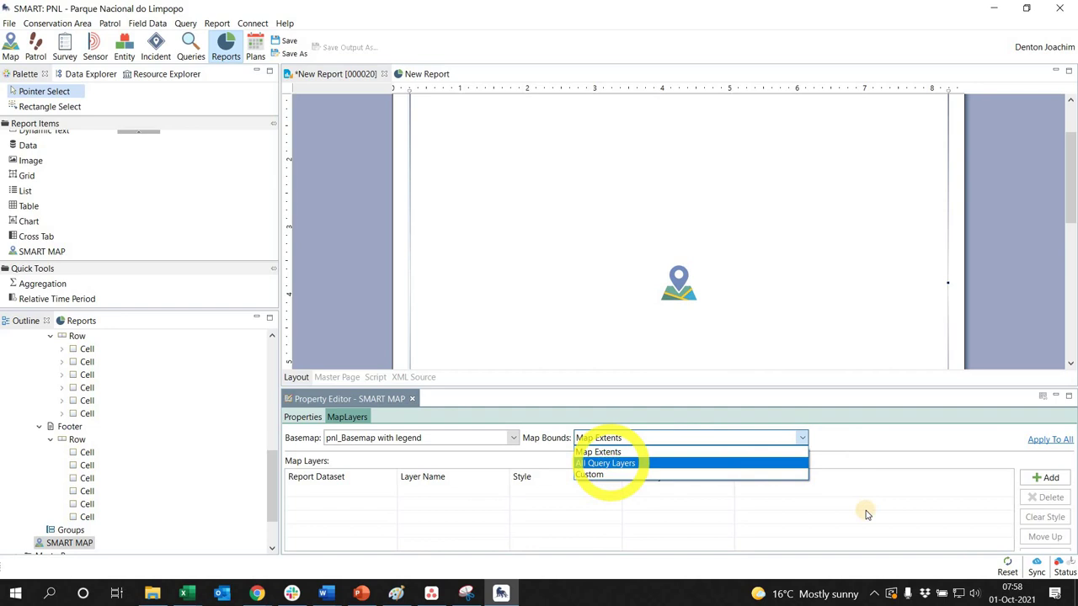
pyautogui.click(606, 463)
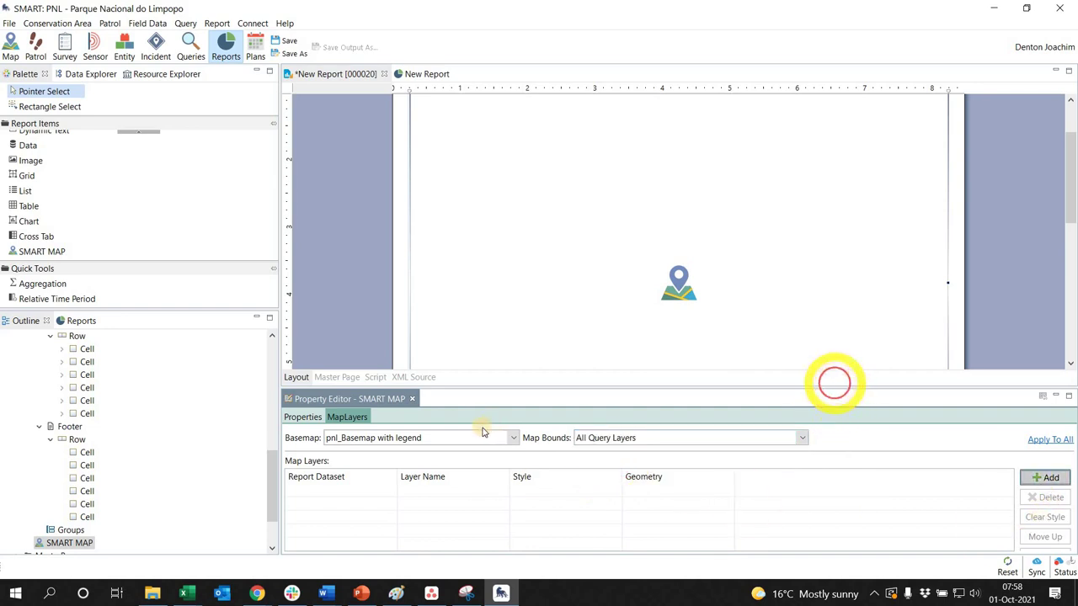
# Step: Add the attack on livestock incident and crop damage incident point datasets as map layers
pyautogui.click(1045, 477)
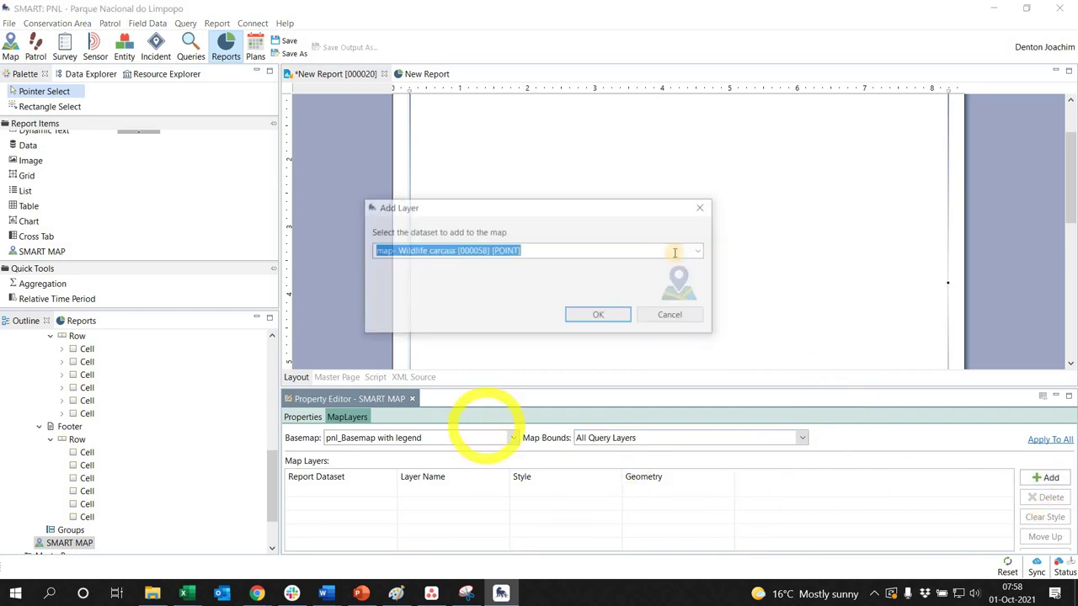
pyautogui.click(556, 251)
pyautogui.click(598, 316)
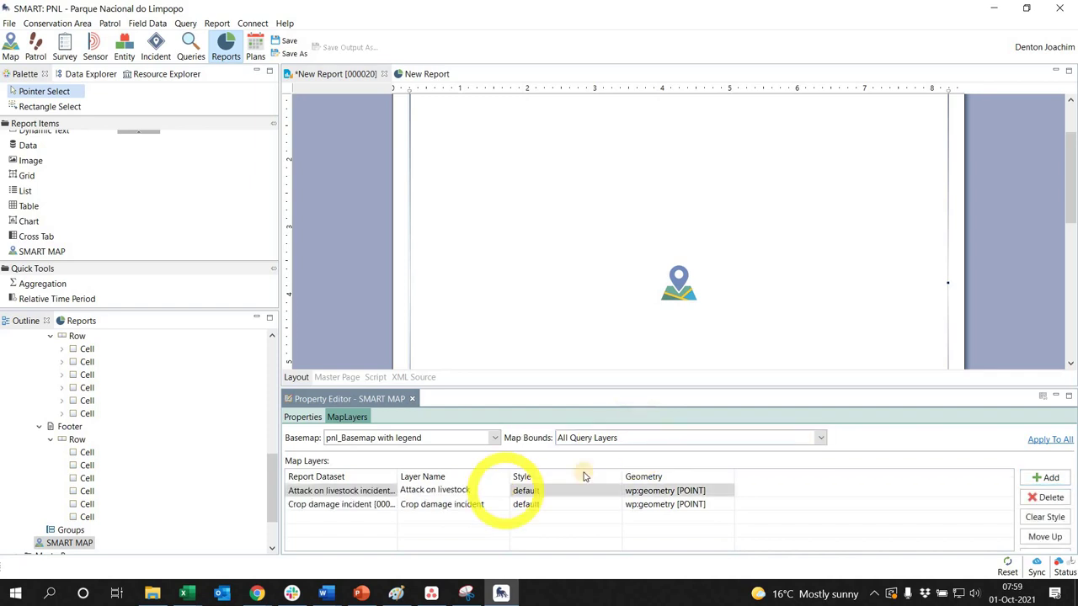
# Step: Shorten the layer name of the crop damage incident dataset to Crop damage
pyautogui.click(497, 505)
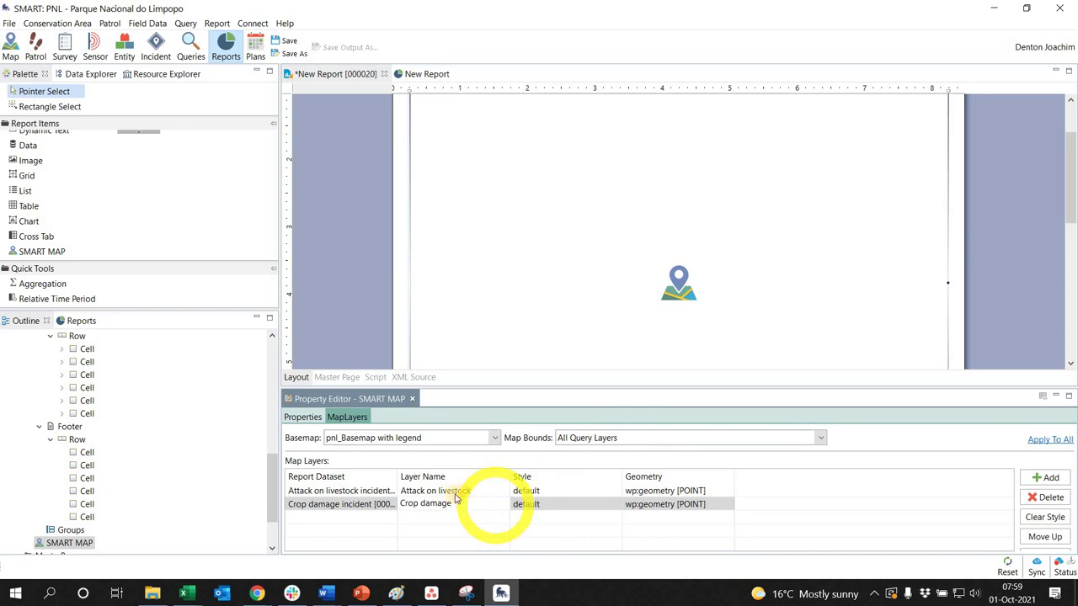
pyautogui.click(594, 509)
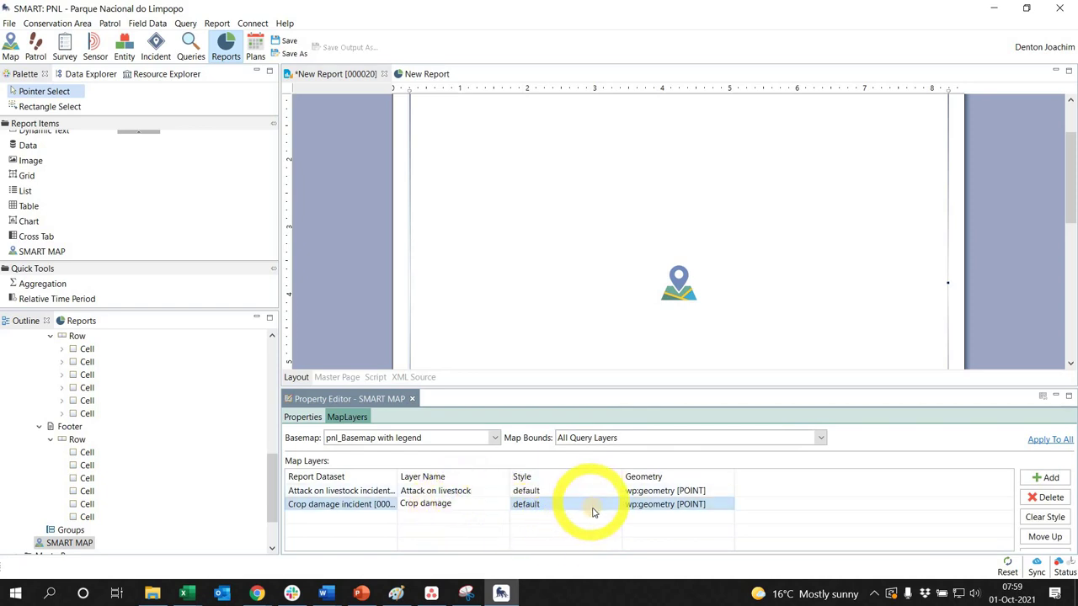
pyautogui.click(471, 506)
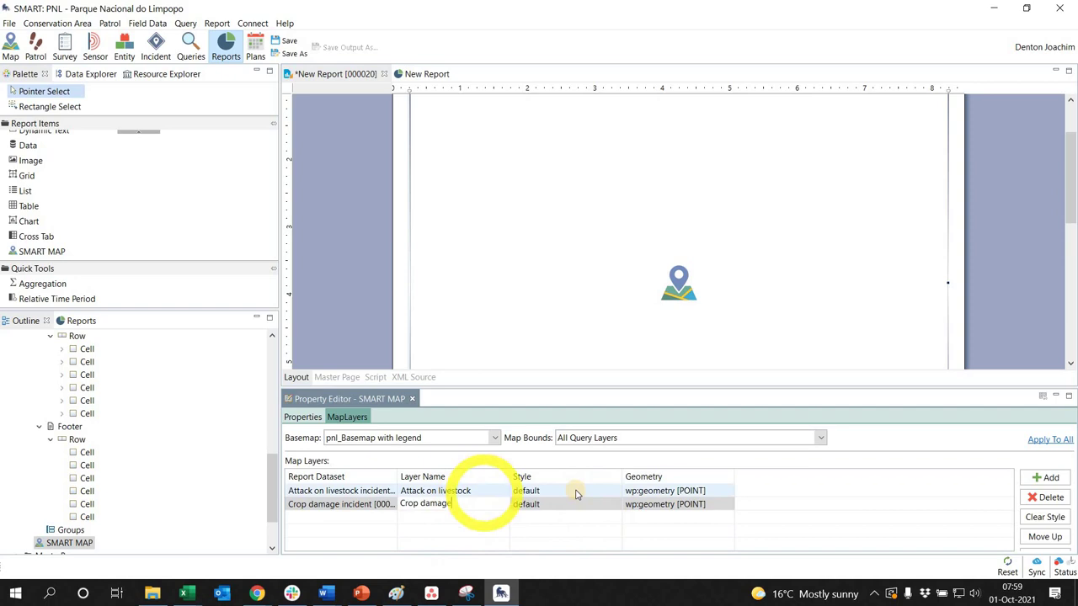
# Step: Style the Attack on livestock layer's points as circles with an orange fill and increase their size
pyautogui.click(592, 492)
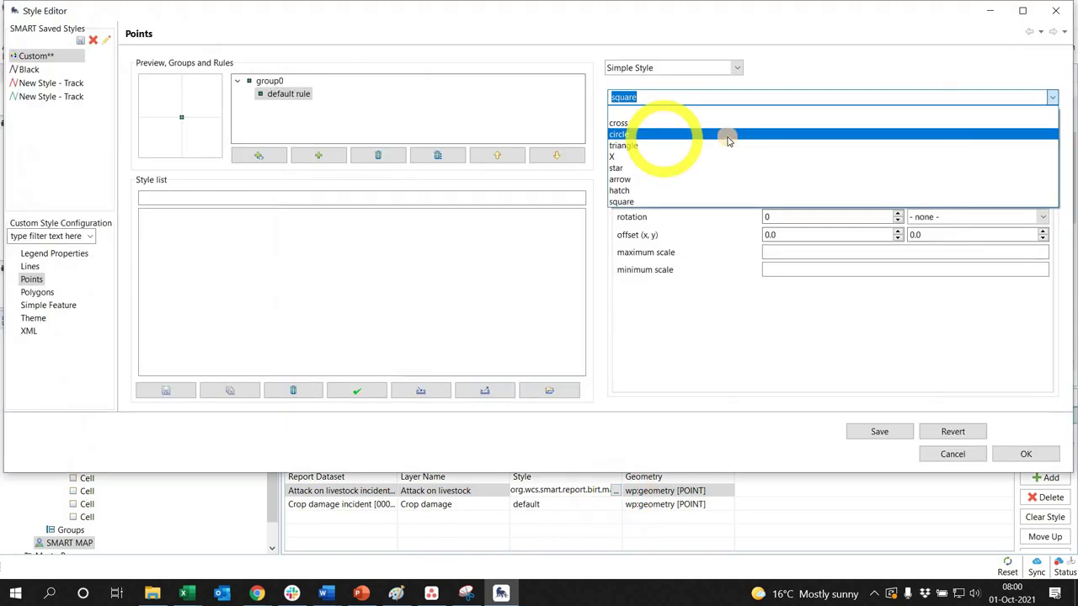
pyautogui.click(665, 132)
pyautogui.click(693, 131)
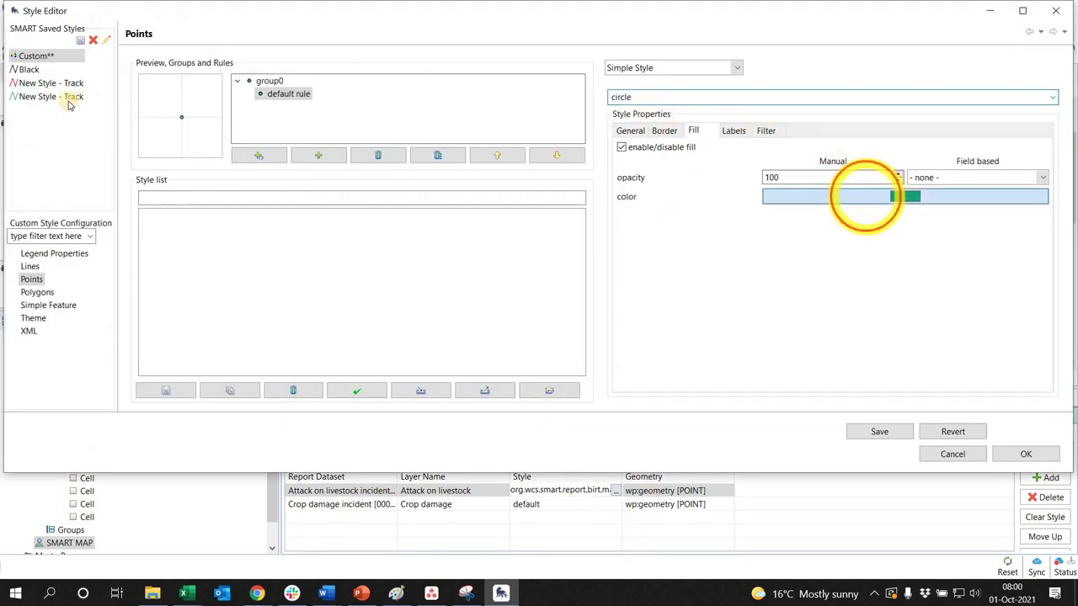
pyautogui.click(794, 195)
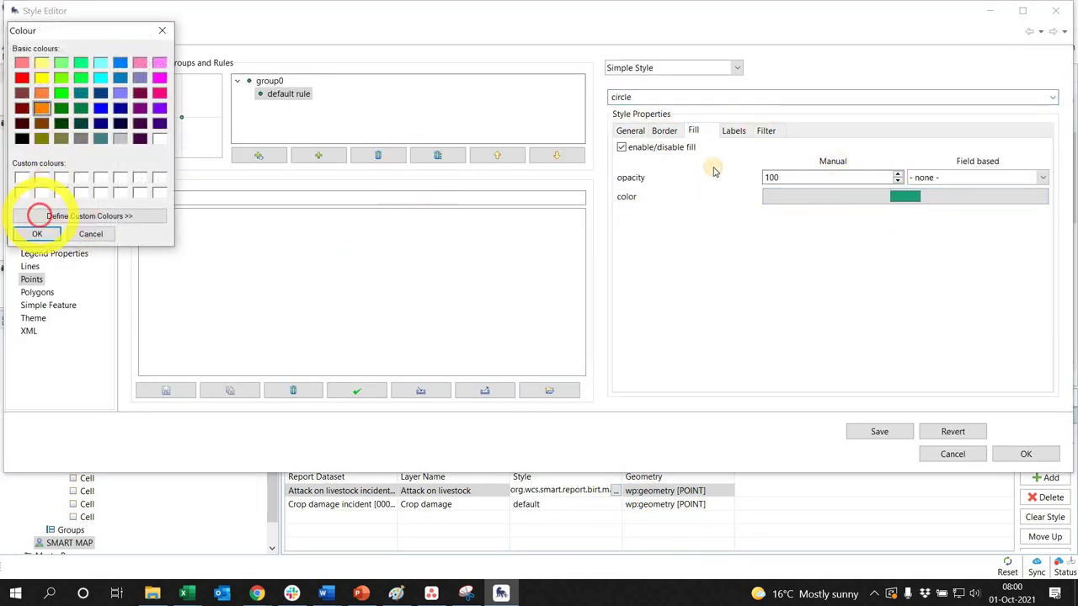
pyautogui.click(34, 236)
pyautogui.click(630, 130)
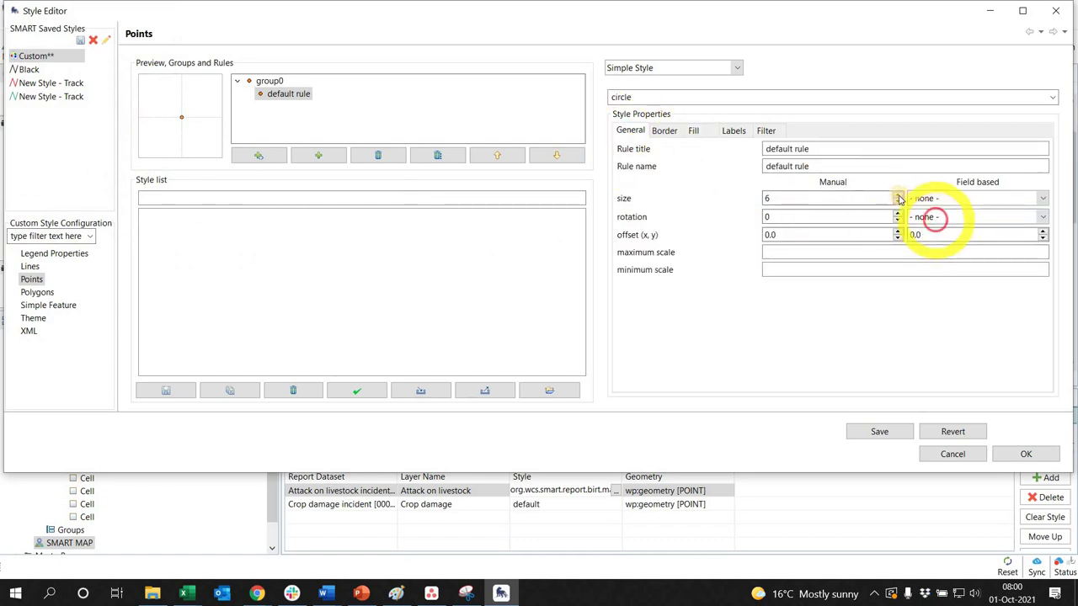
pyautogui.click(899, 198)
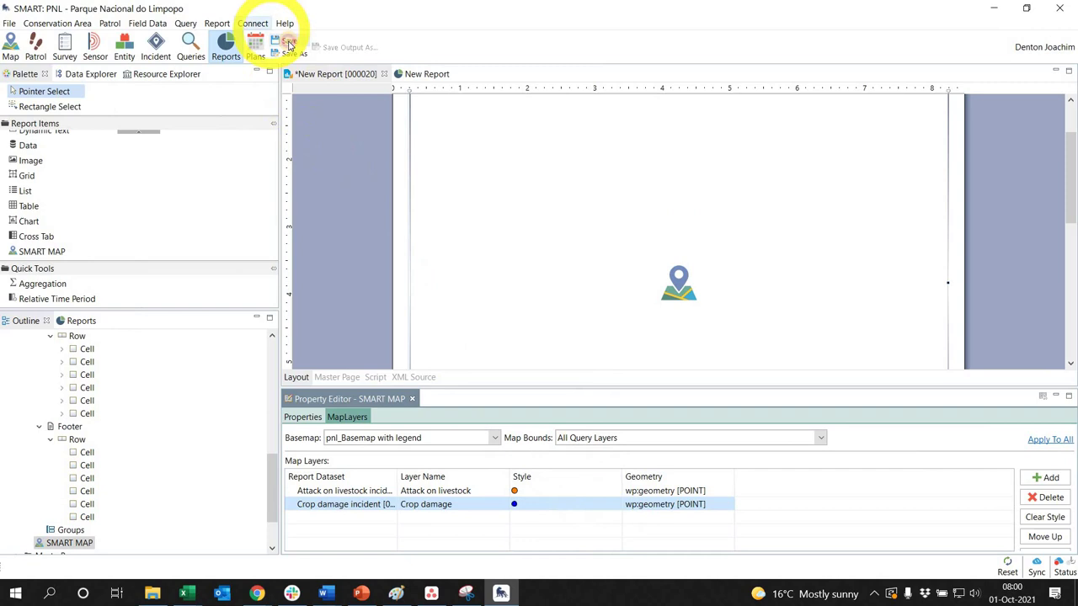
# Step: Save the report and run New Report [000020] with the date range set to All Dates
pyautogui.click(289, 41)
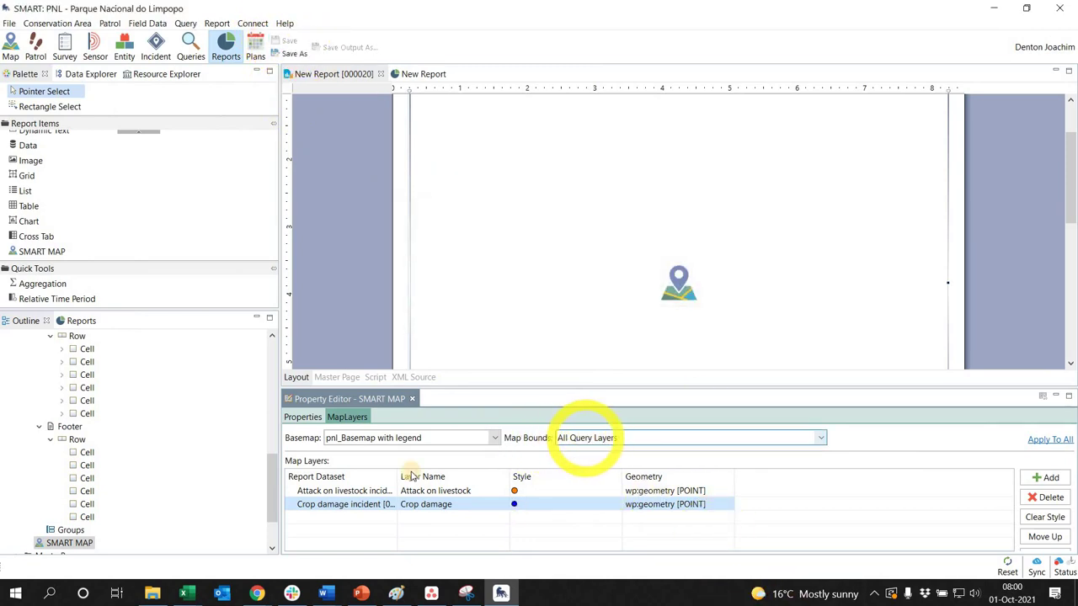
pyautogui.click(515, 504)
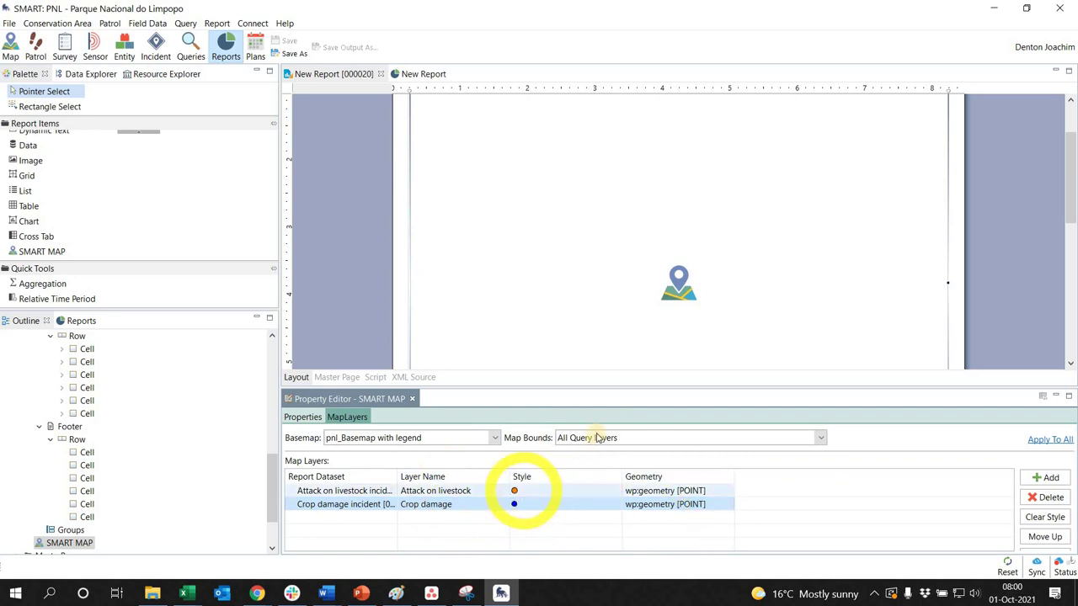
pyautogui.click(82, 323)
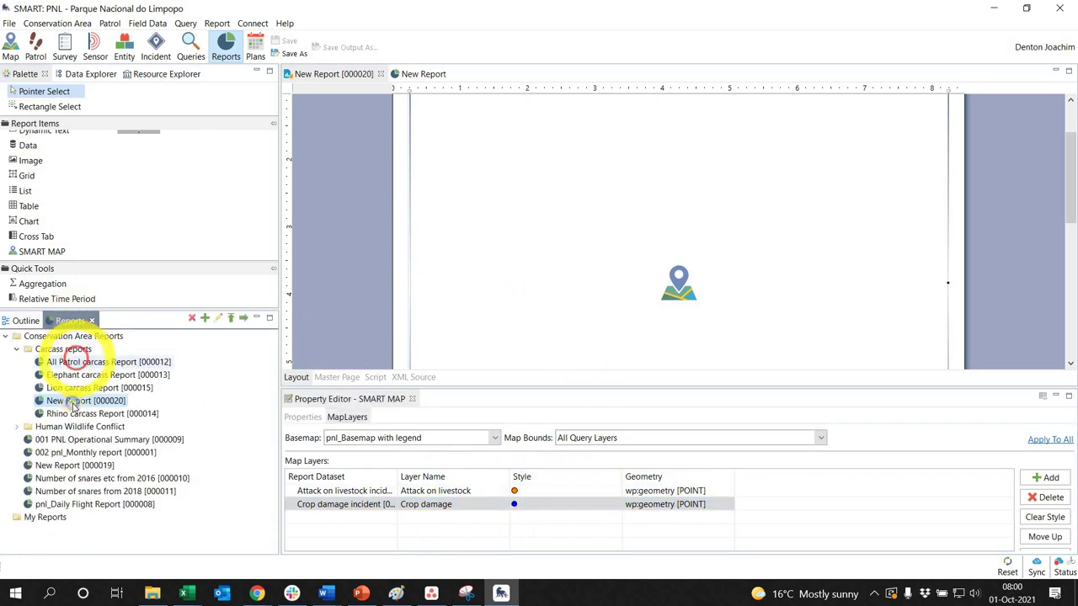
pyautogui.rightClick(83, 400)
pyautogui.click(108, 410)
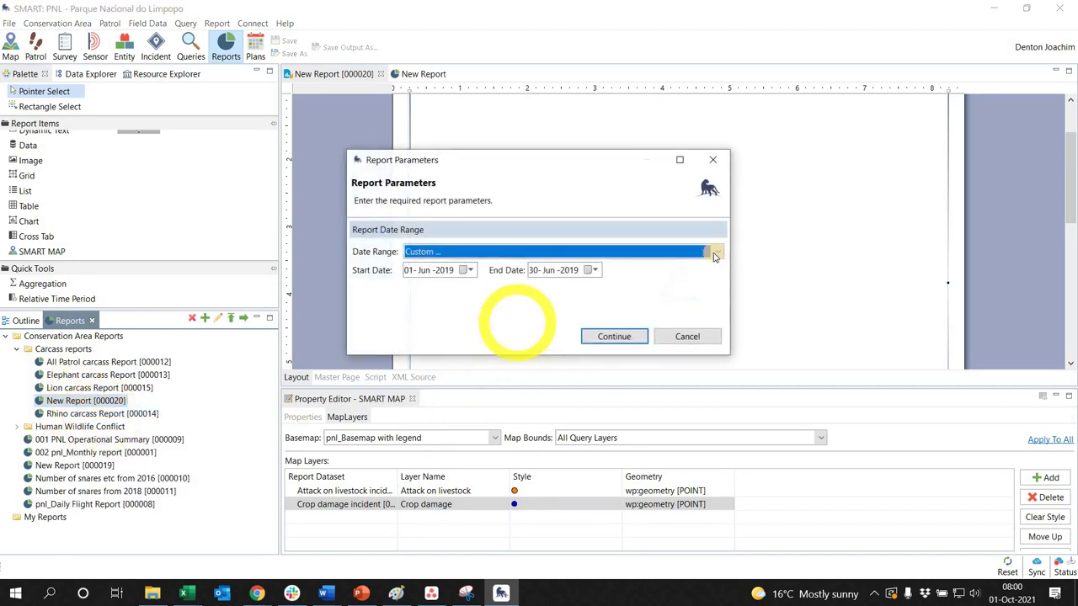
pyautogui.click(718, 251)
pyautogui.click(505, 355)
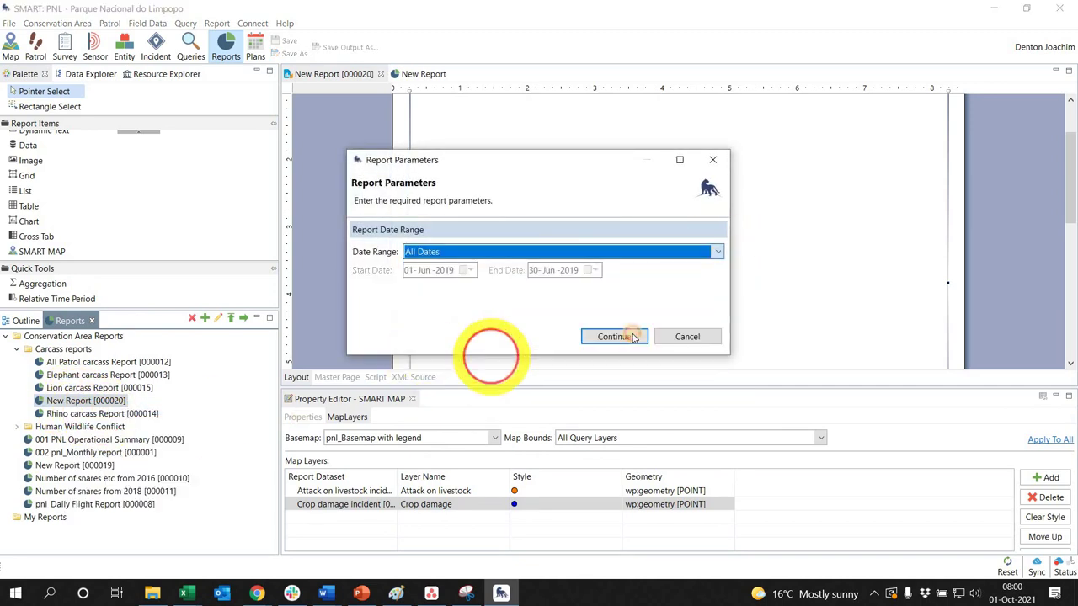
pyautogui.click(625, 333)
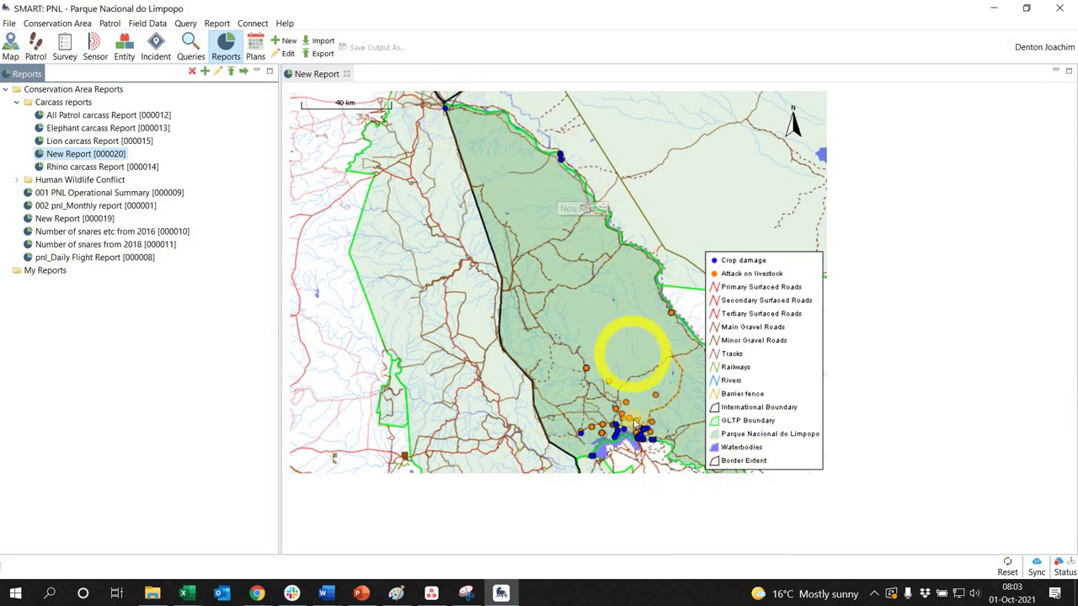
# Step: Reopen New Report [000020] from the Carcass reports folder for editing
pyautogui.click(216, 23)
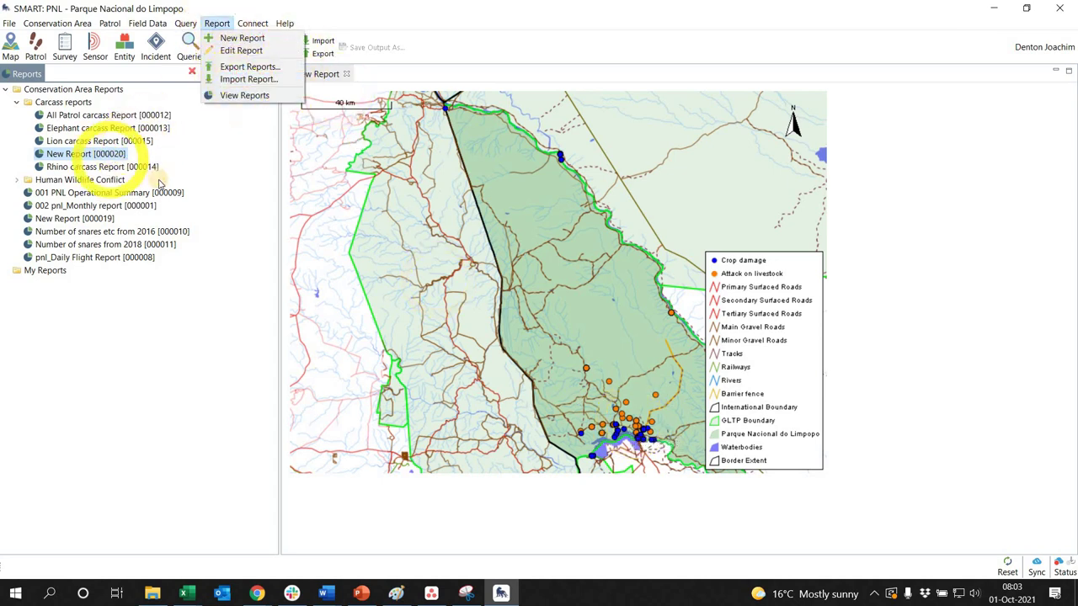
pyautogui.rightClick(108, 157)
pyautogui.click(134, 168)
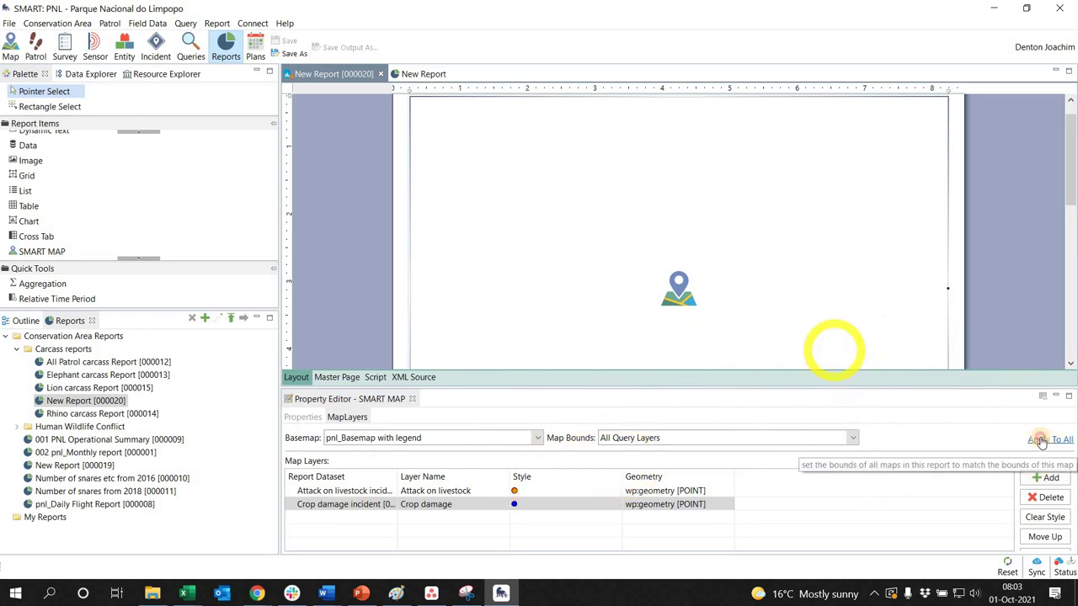
# Step: Open the choices for the SMART MAP's map bounds
pyautogui.click(1019, 455)
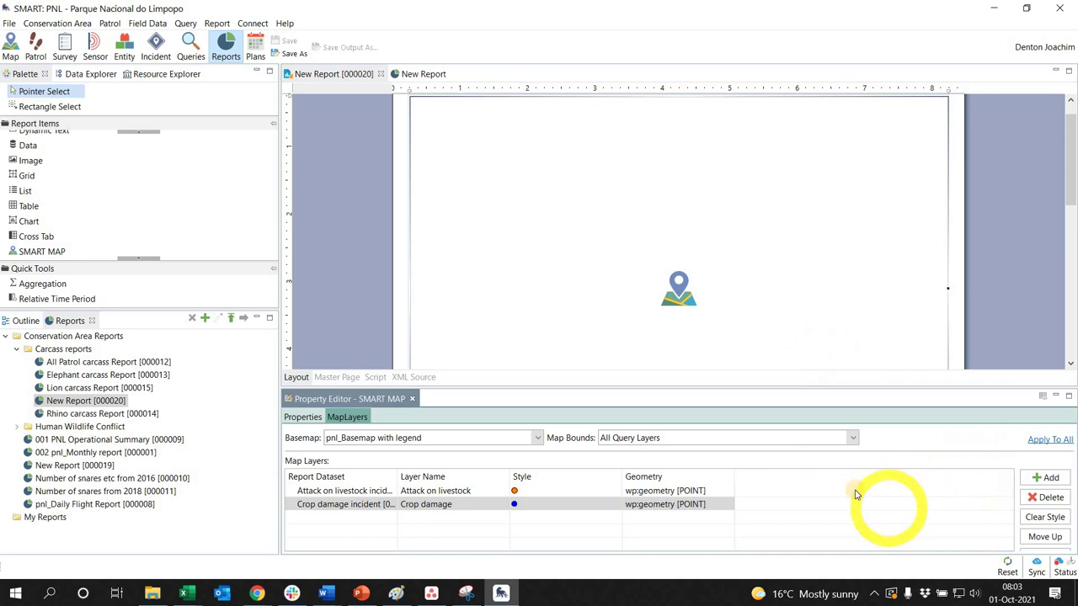
pyautogui.click(647, 441)
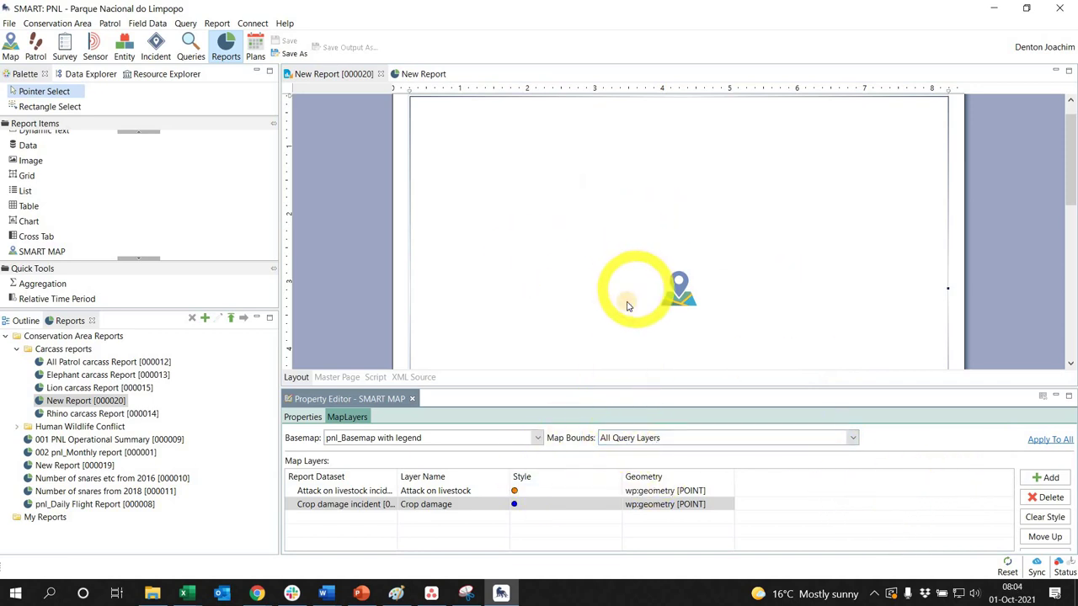
pyautogui.click(852, 438)
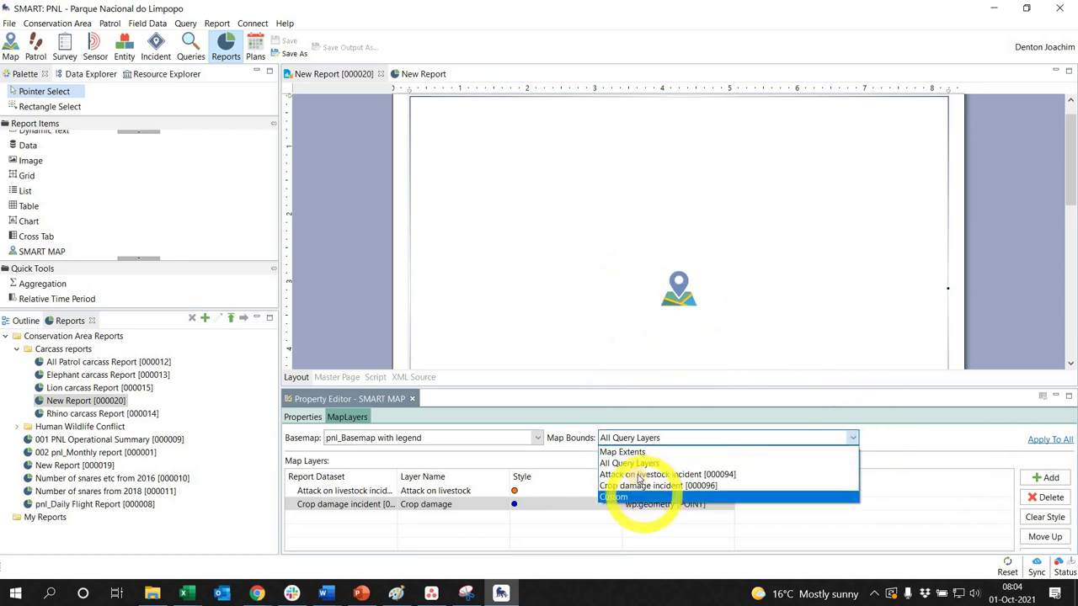